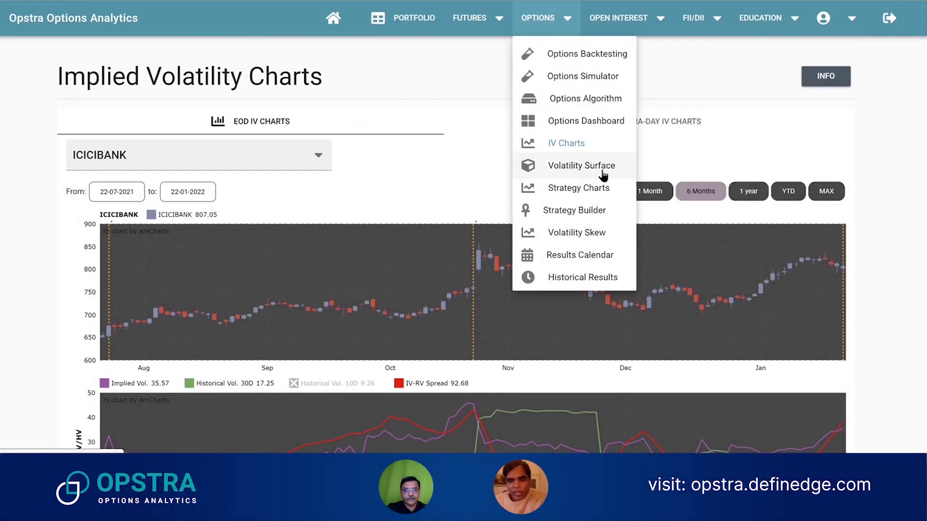
Go to the Volatility Surface page to display the 3D NIFTY implied volatility surface.
click(602, 171)
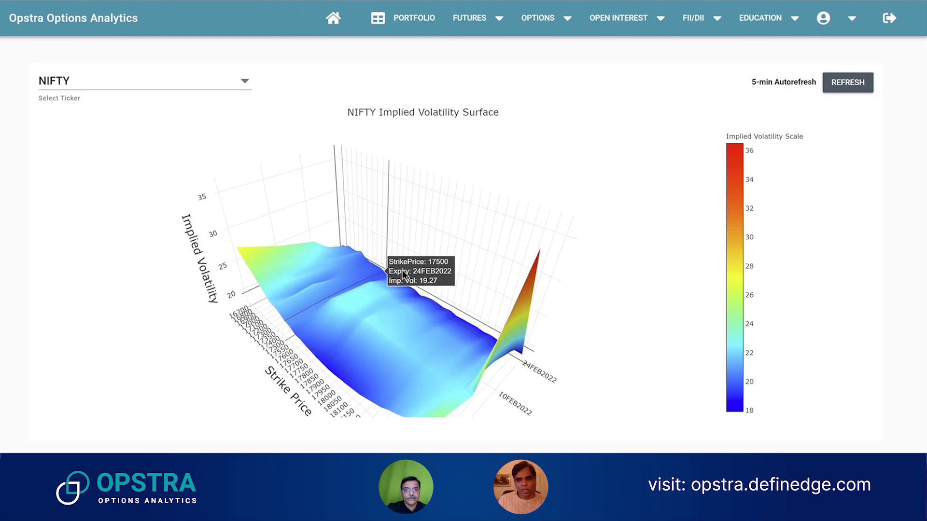
Orbit the NIFTY surface to reveal the 27JAN2022 smile bottoming near 18.7 at strike 17850.
drag(419, 344, 523, 327)
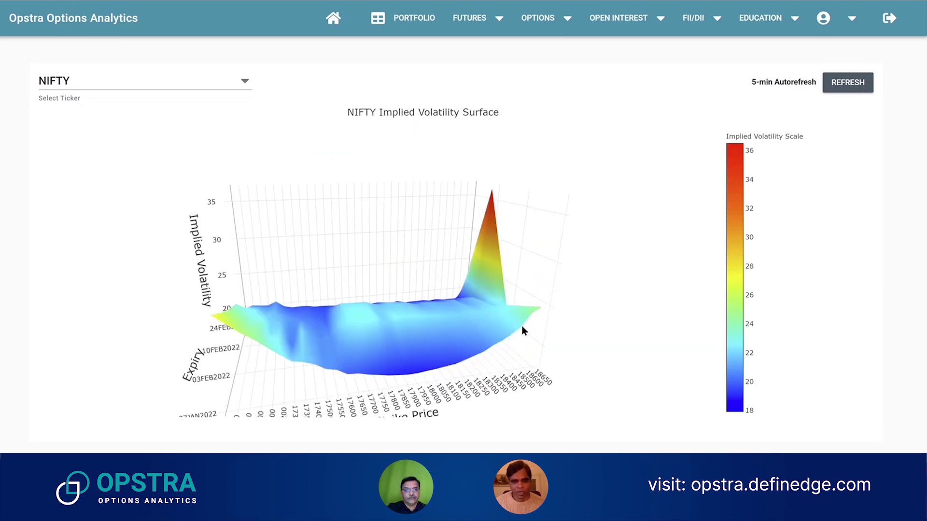
mouse_move(386, 315)
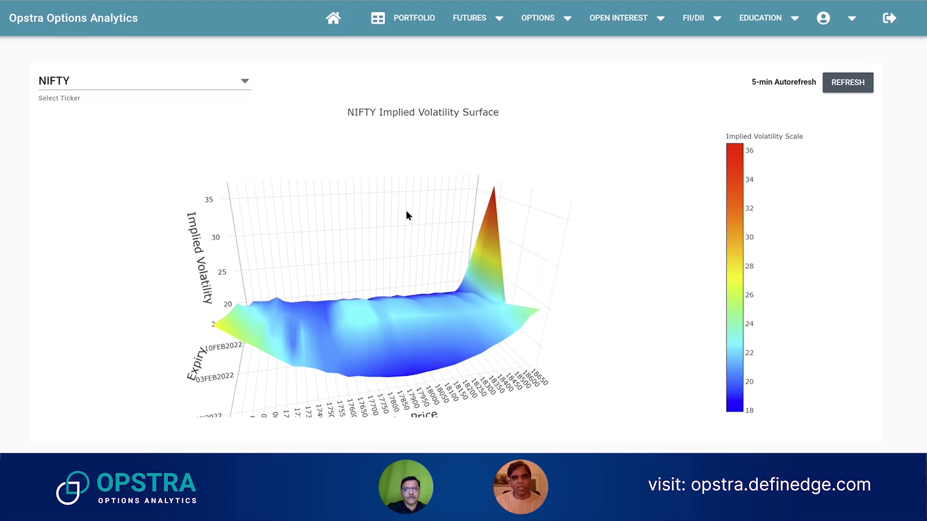
drag(390, 309, 466, 306)
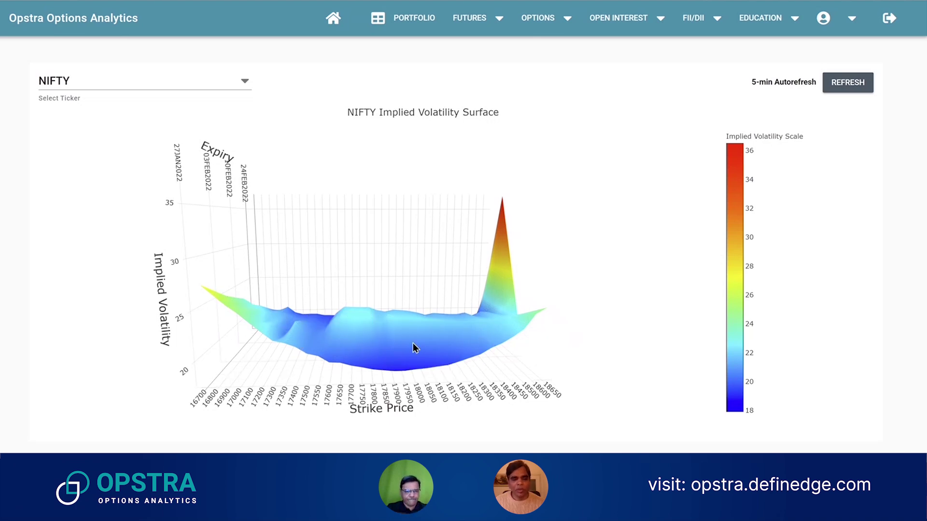
Rotate the NIFTY surface, reading the 36.5 peak at 18650 and 03FEB2022 IV 22.04 at 18150.
drag(587, 337, 288, 356)
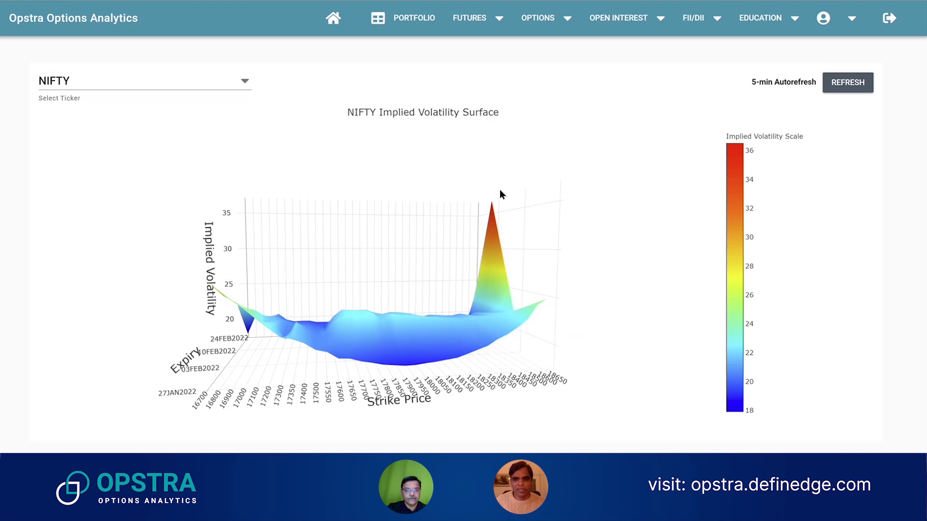
mouse_move(496, 199)
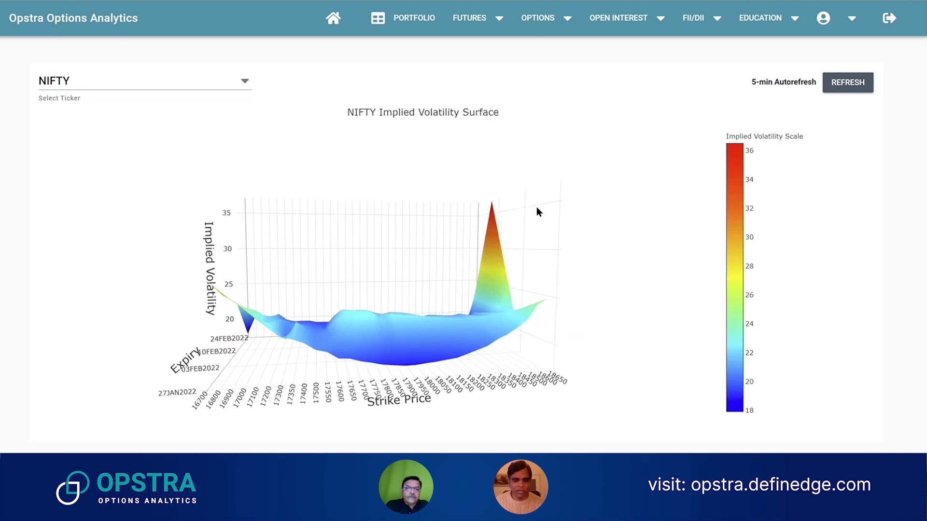
mouse_move(477, 347)
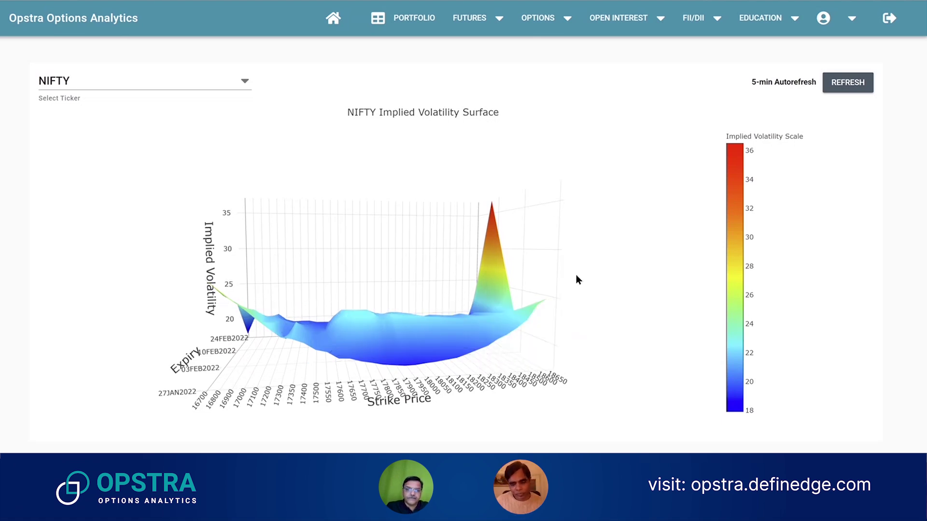
drag(557, 329, 381, 294)
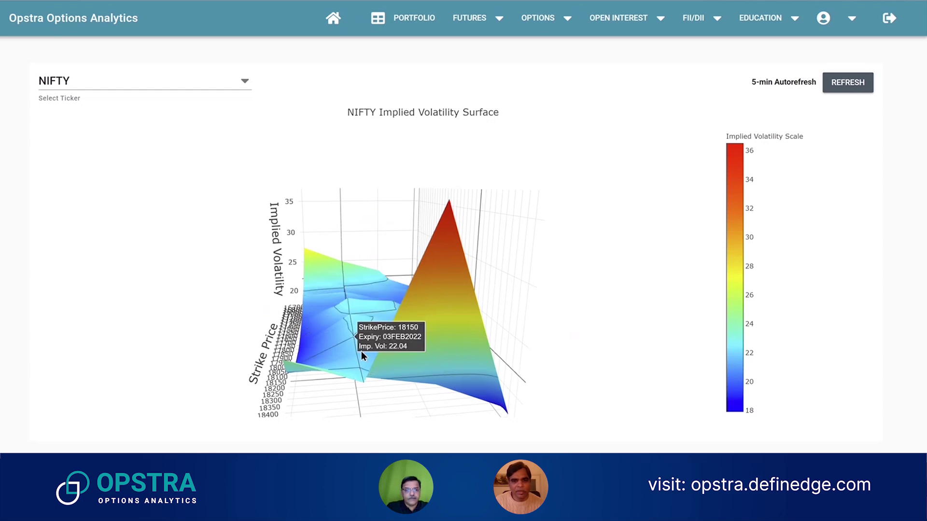
drag(361, 351, 496, 346)
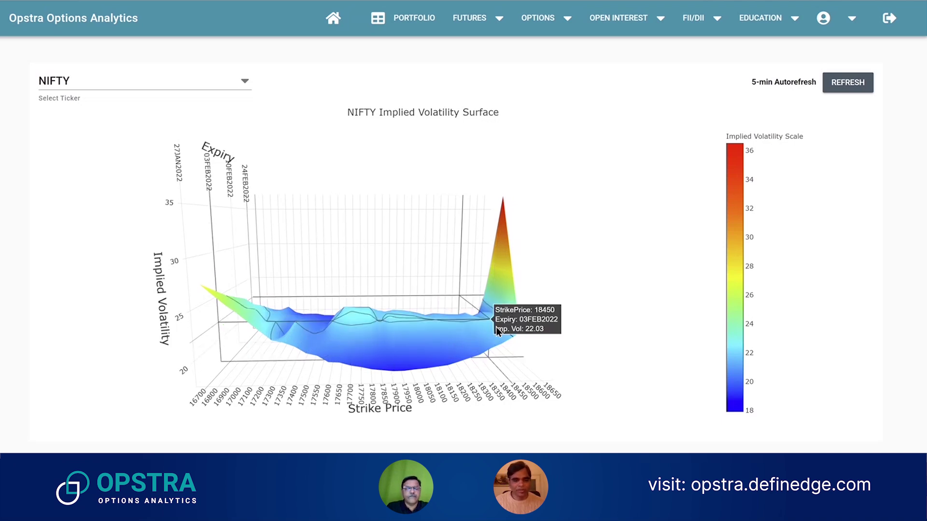
drag(525, 395, 405, 399)
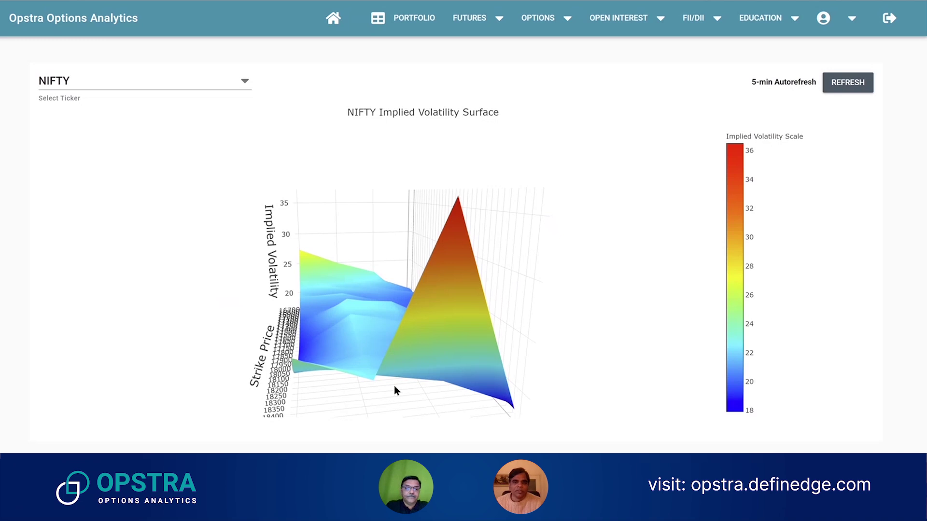
mouse_move(328, 302)
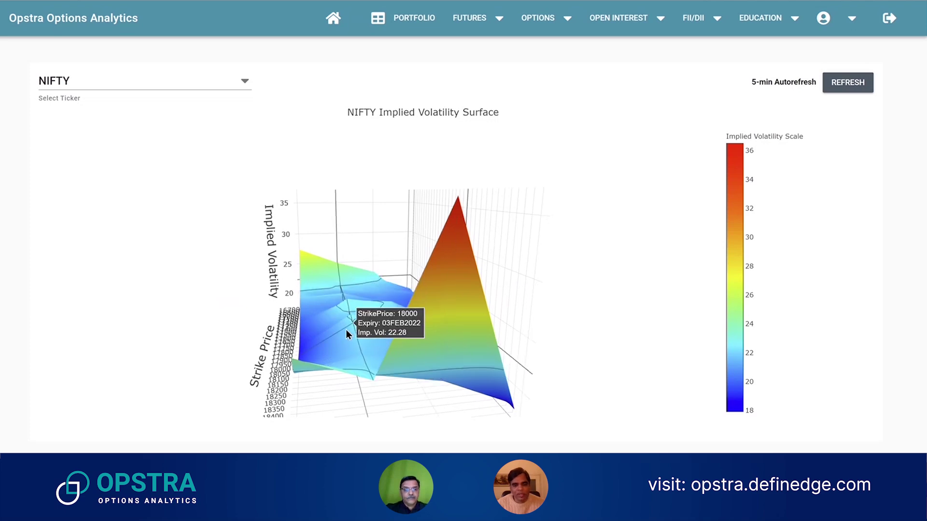
Orbit the NIFTY surface to show all strikes, down to 27JAN2022 IV 27.55 at strike 16700.
drag(372, 381, 365, 338)
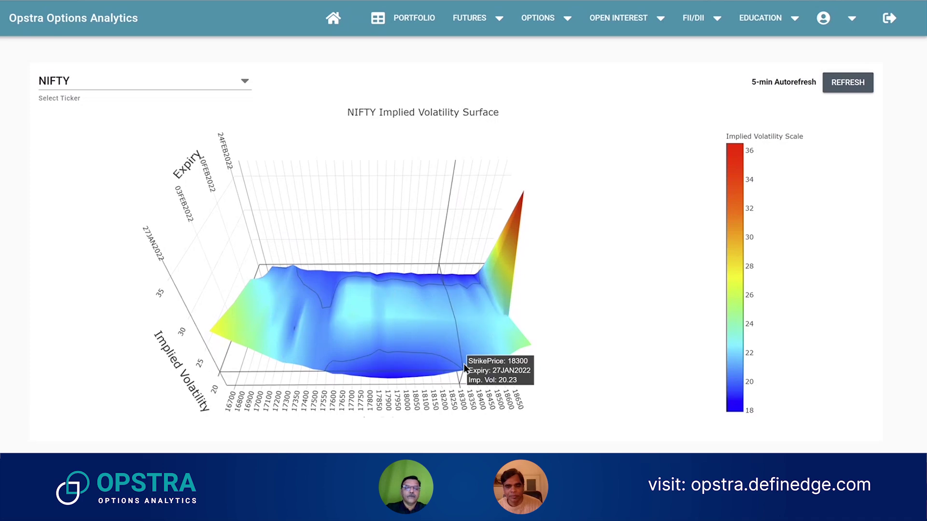
drag(463, 378, 458, 331)
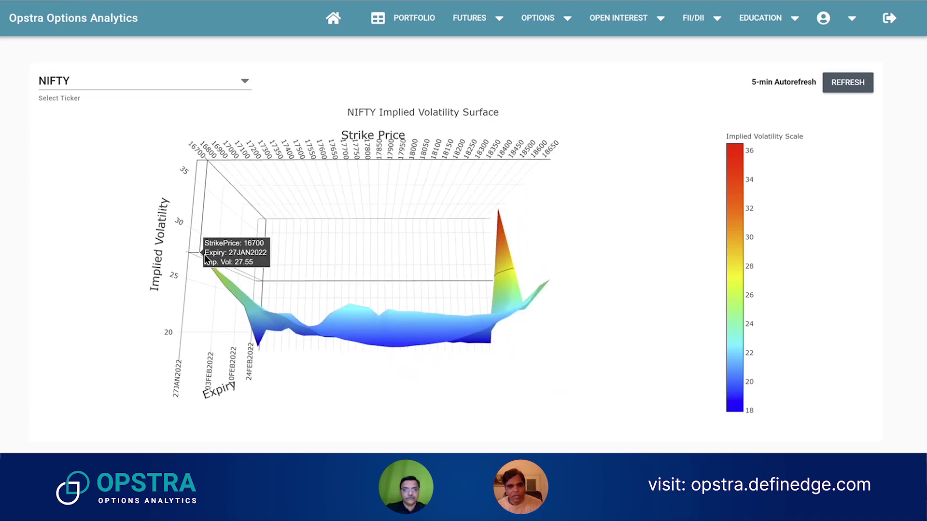
Read 27JAN2022 NIFTY volatilities like 18.65 at strike 17950, then turn the surface to a front view.
mouse_move(345, 343)
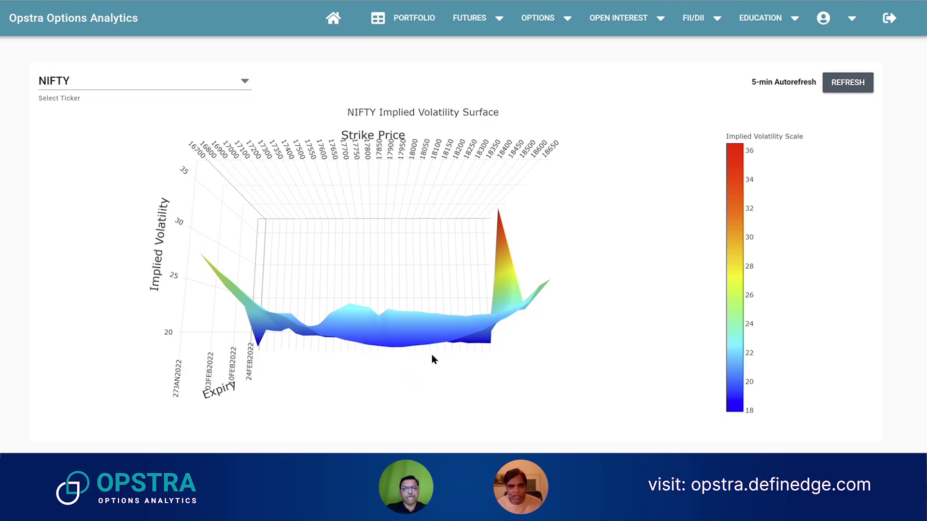
mouse_move(398, 354)
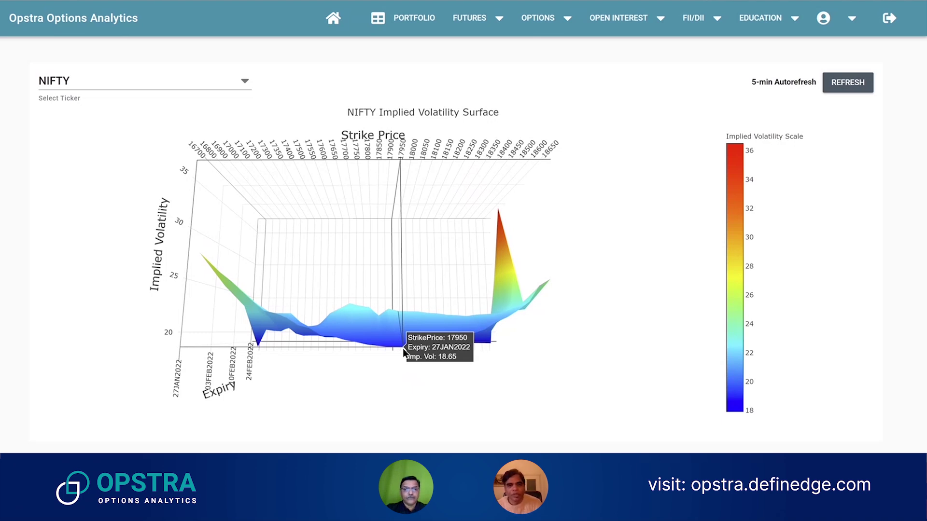
drag(546, 250, 521, 371)
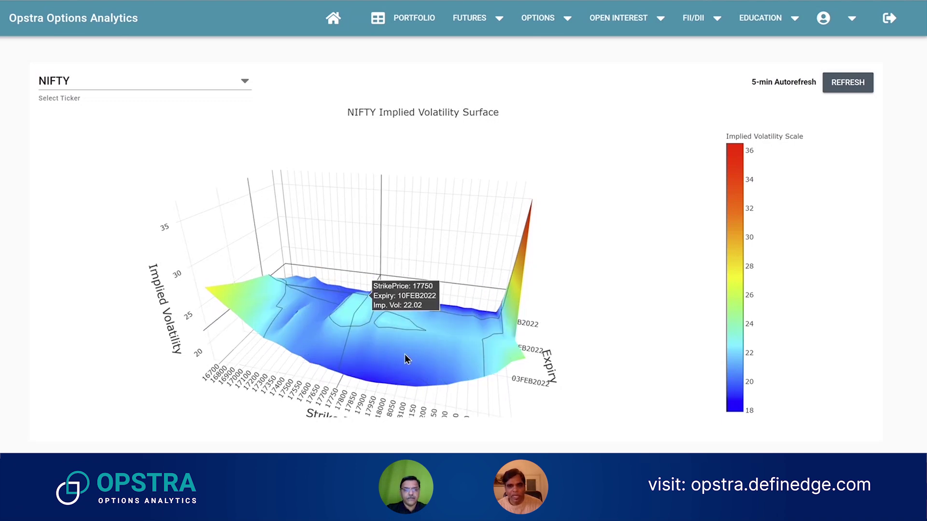
drag(427, 340, 419, 317)
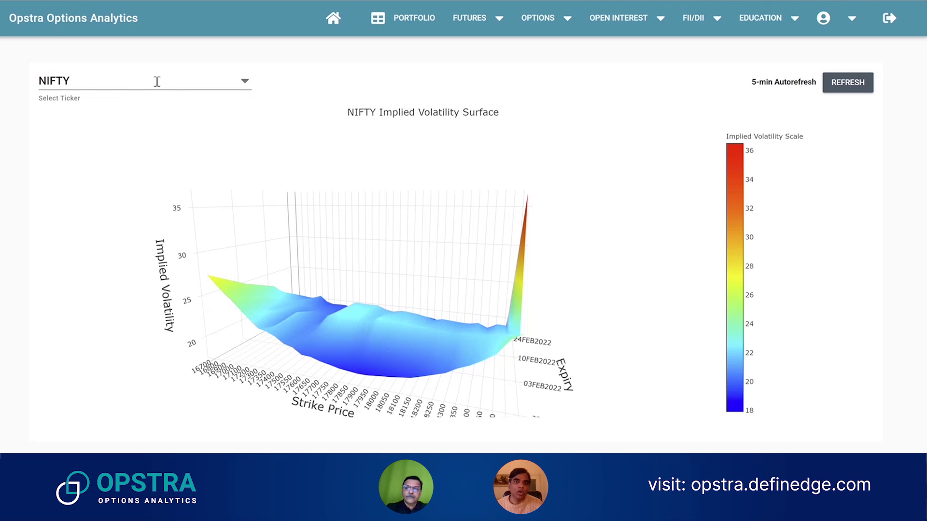
Switch the ticker to TCS and rotate its implied volatility surface.
click(185, 74)
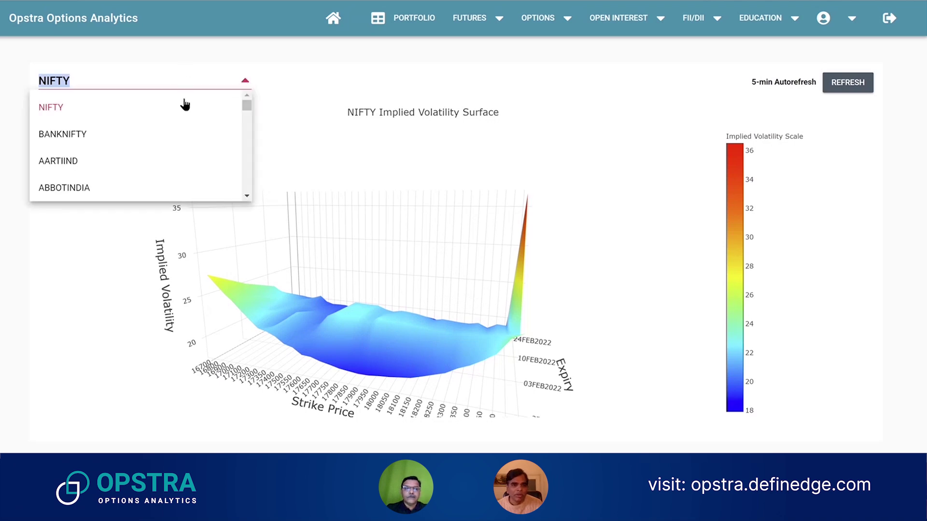
text(tcs)
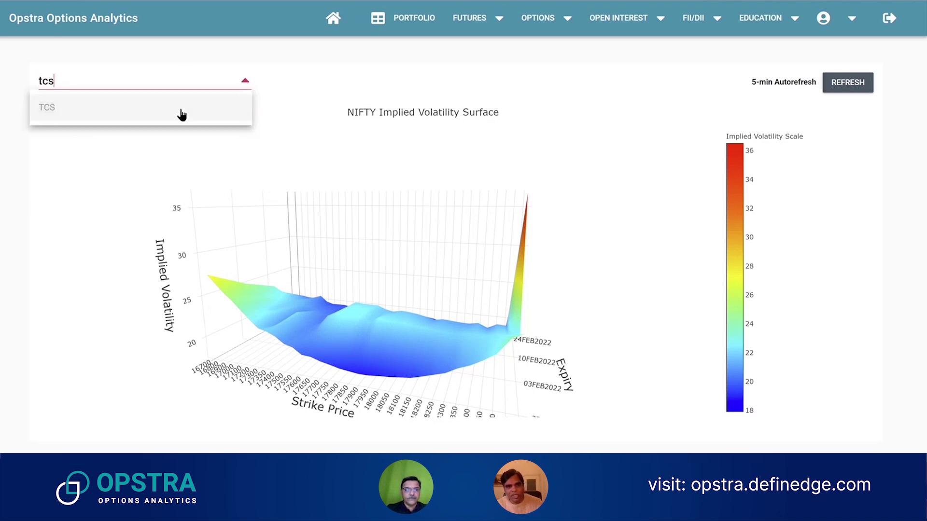
click(186, 114)
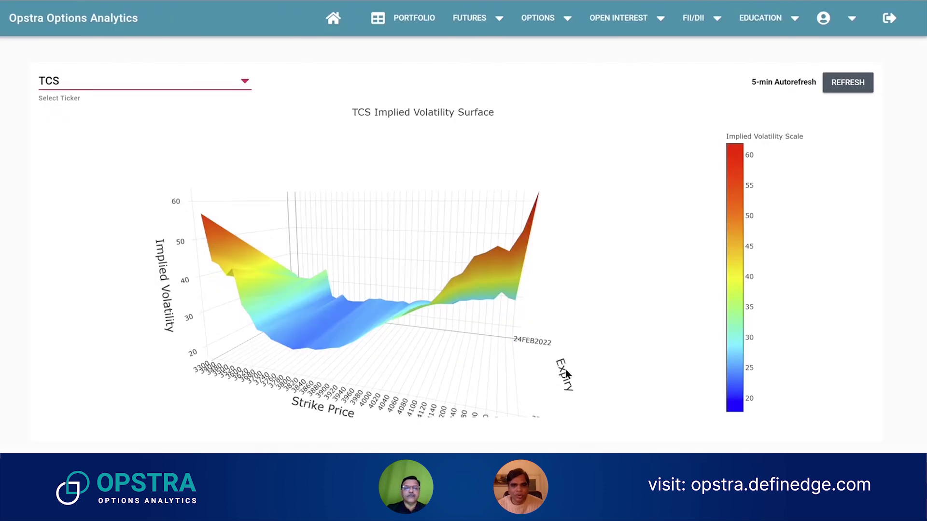
drag(480, 360, 271, 222)
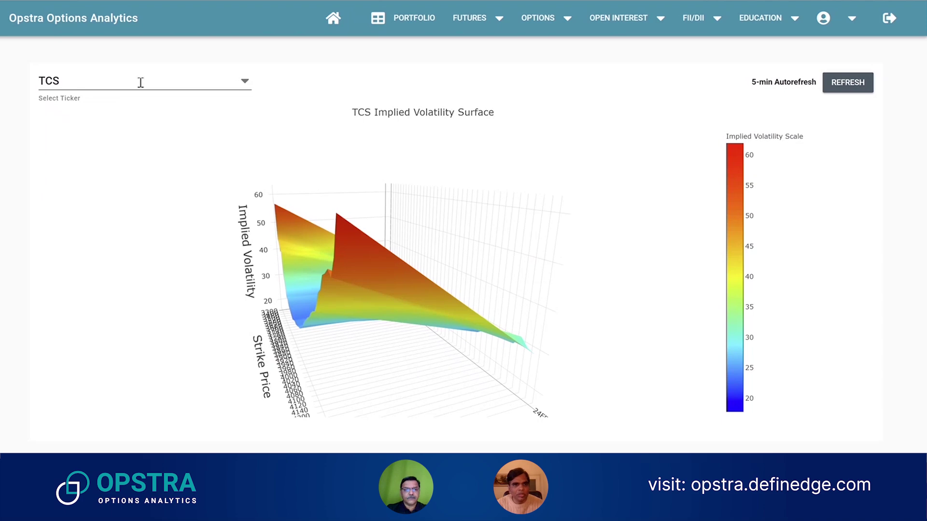
Load MARUTI and rotate its surface spanning strikes 7000 to 9500, volatility peaking near 65.
click(140, 81)
text(maruti)
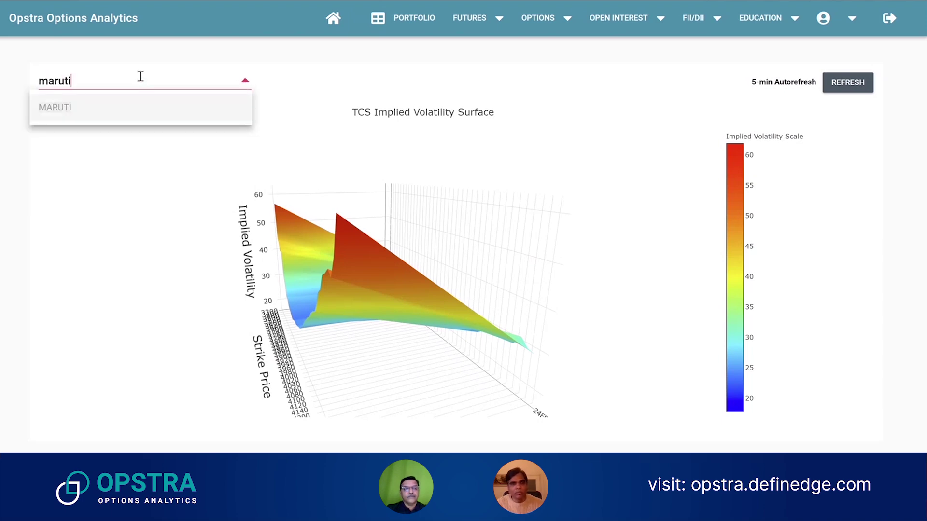
click(143, 114)
drag(364, 358, 494, 349)
click(495, 349)
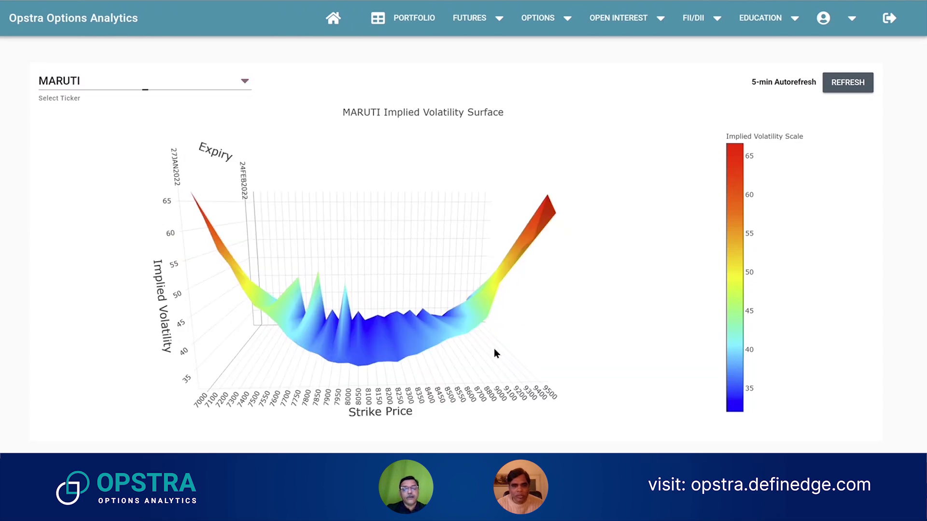
drag(494, 348, 332, 365)
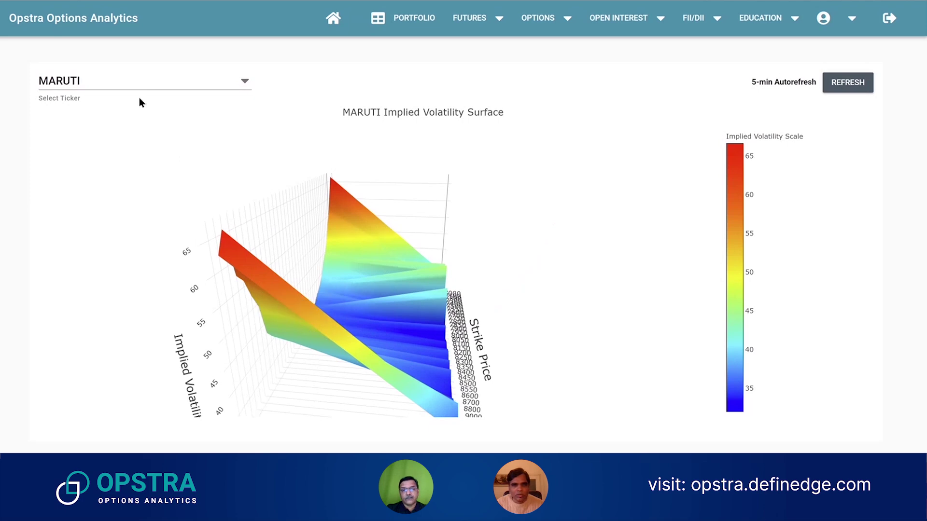
click(147, 76)
Load BANKNIFTY and rotate its surface to look along strikes 36000 to 39500.
text(bankni)
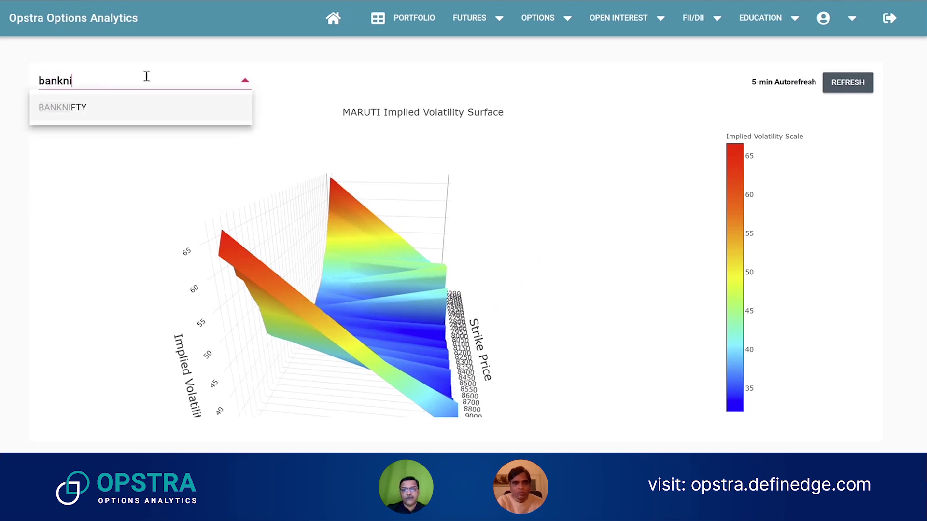
click(171, 102)
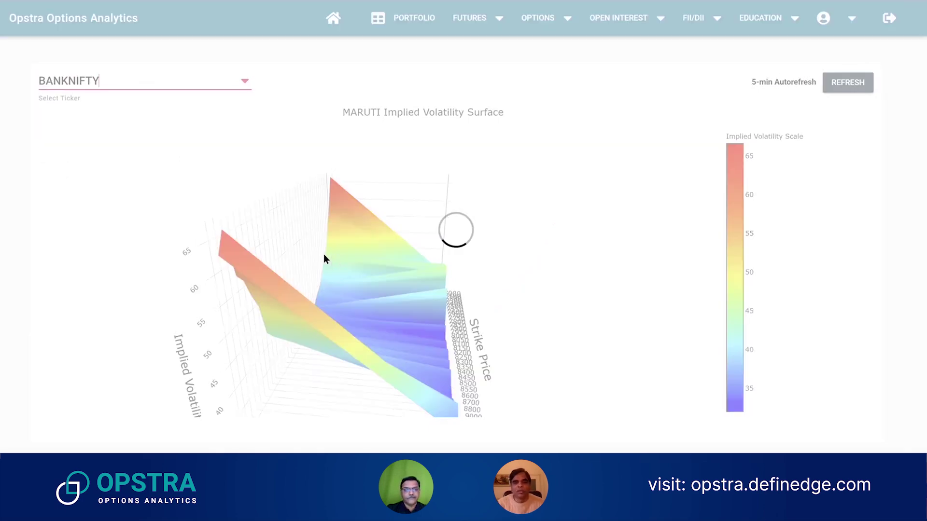
drag(418, 344, 382, 338)
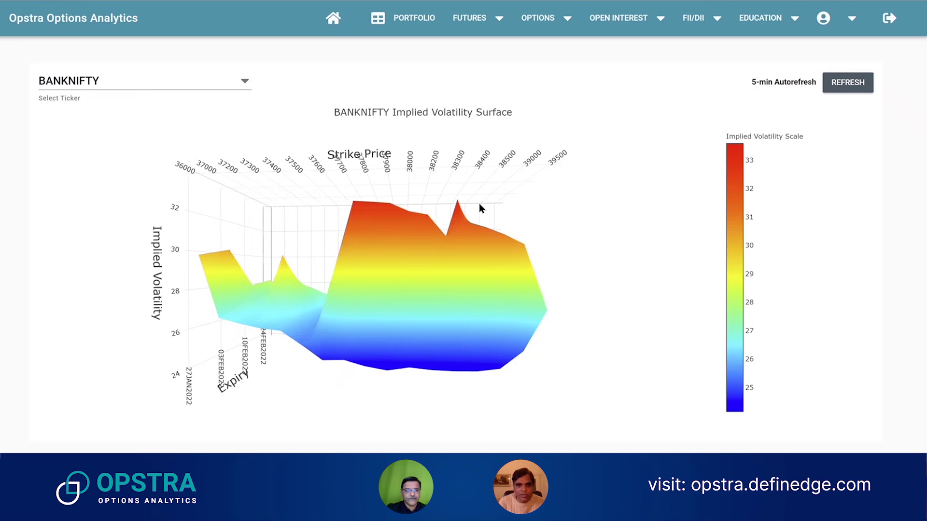
drag(556, 298, 655, 342)
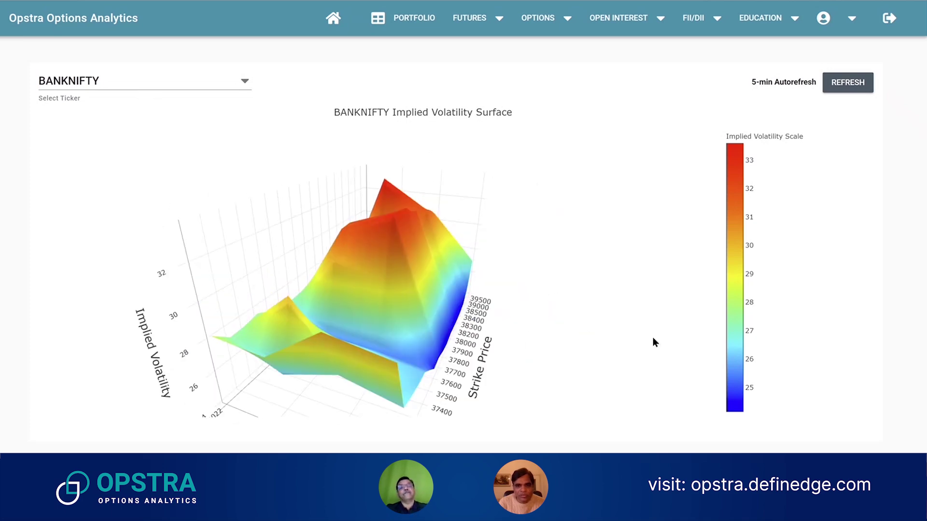
Rotate the BANKNIFTY surface to read 03FEB2022 implied volatility of 31.41 at strike 38500.
drag(503, 269, 261, 269)
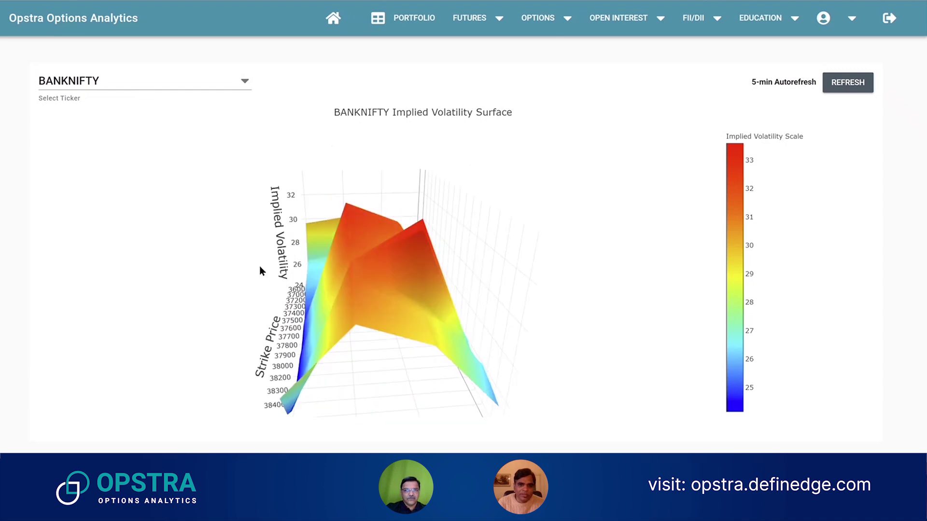
mouse_move(351, 209)
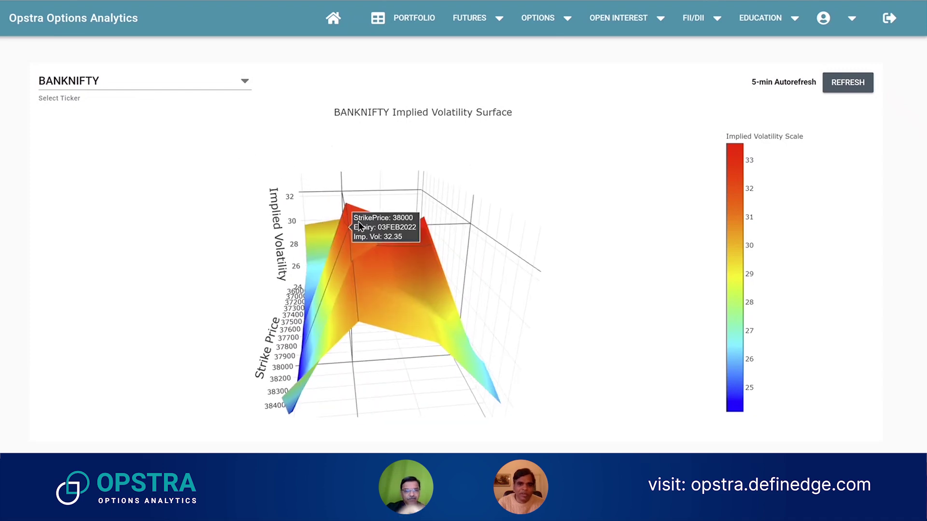
drag(462, 304, 248, 331)
drag(533, 352, 320, 305)
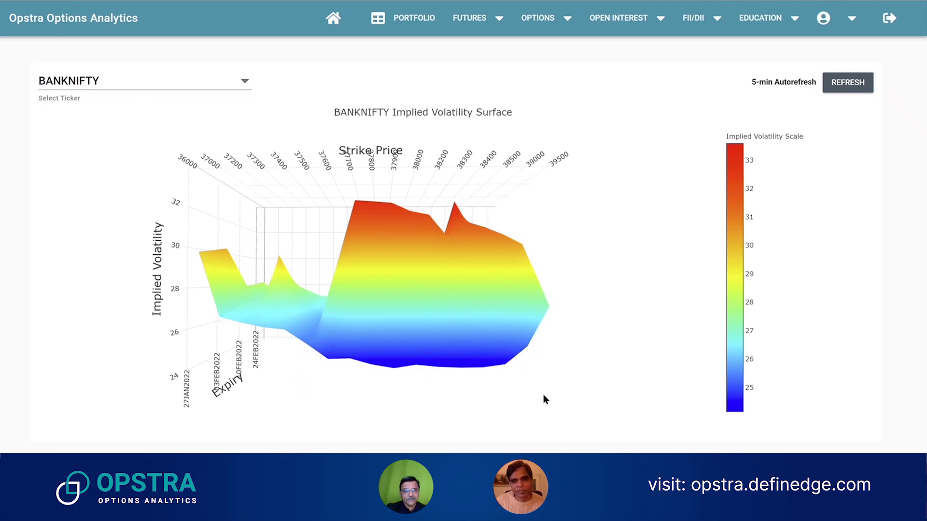
drag(488, 338, 436, 375)
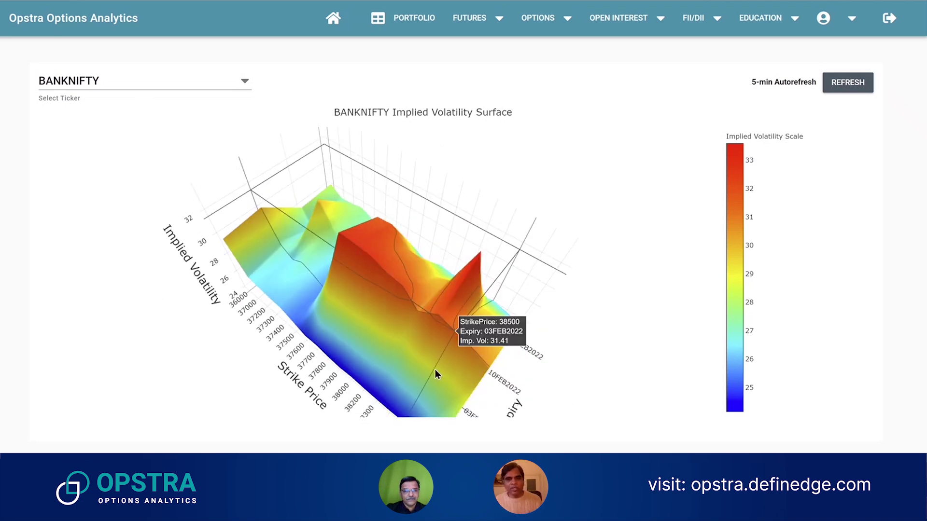